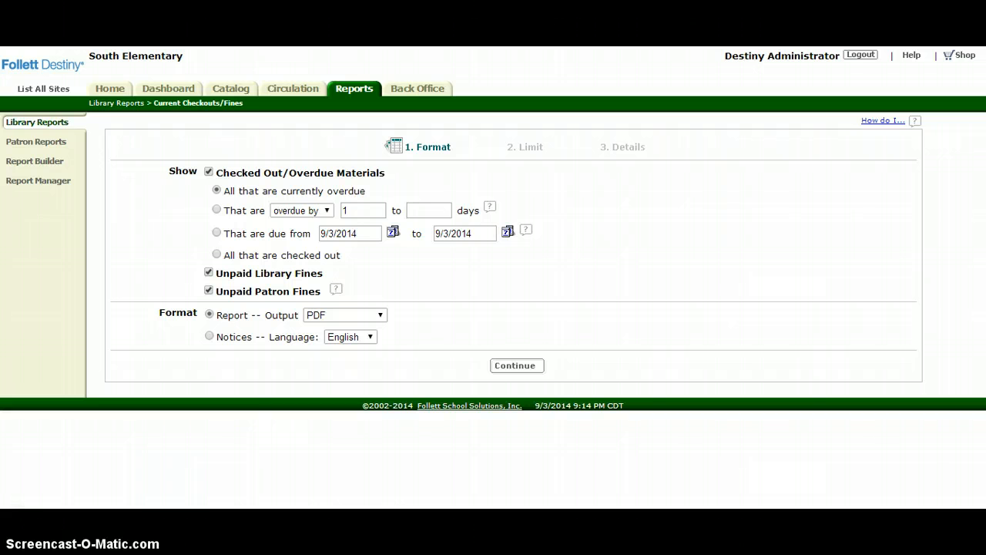
- Set up a Current Checkouts/Fines PDF report for South Elementary covering all that are checked out, keeping the default limits
{"action": "left_click", "coordinate": [43, 89]}
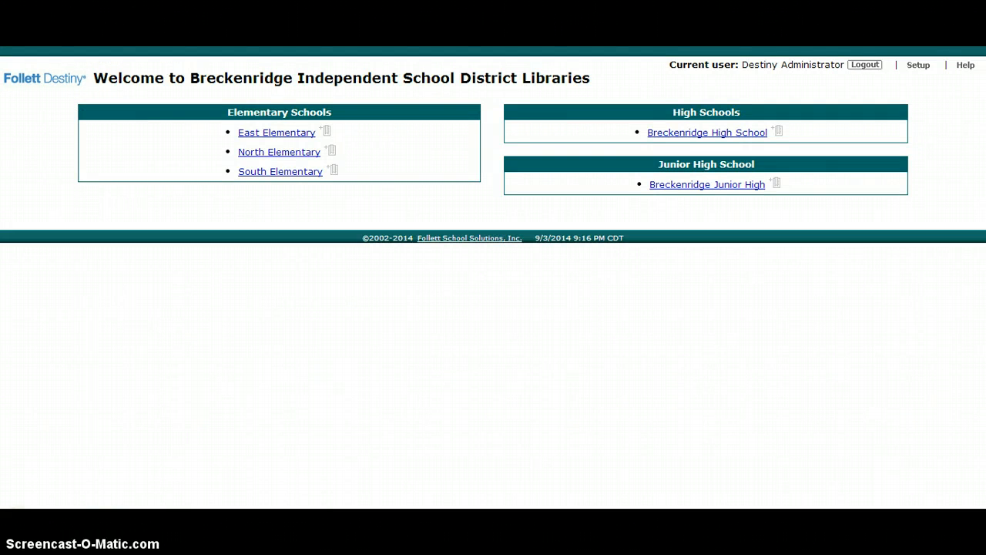
{"action": "left_click", "coordinate": [290, 176]}
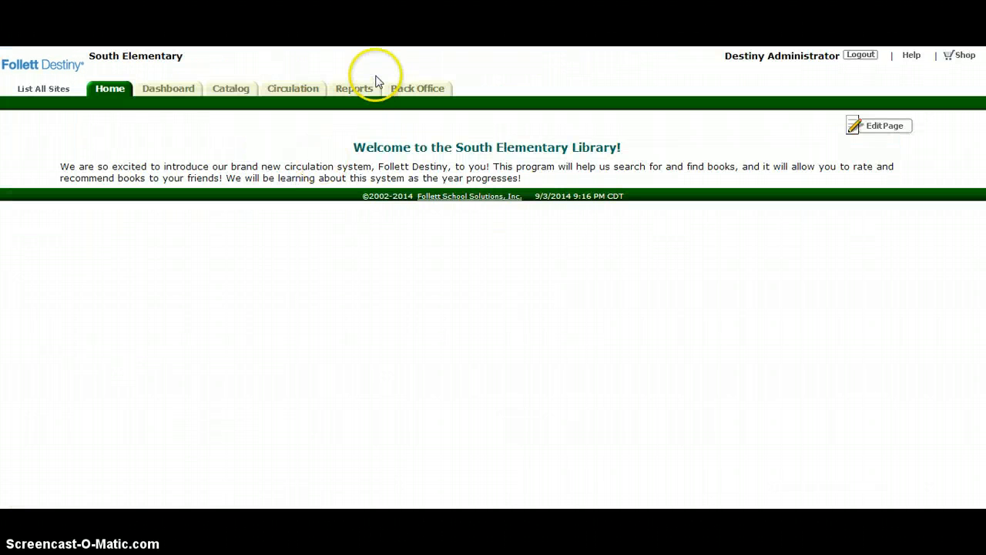
{"action": "left_click", "coordinate": [362, 89]}
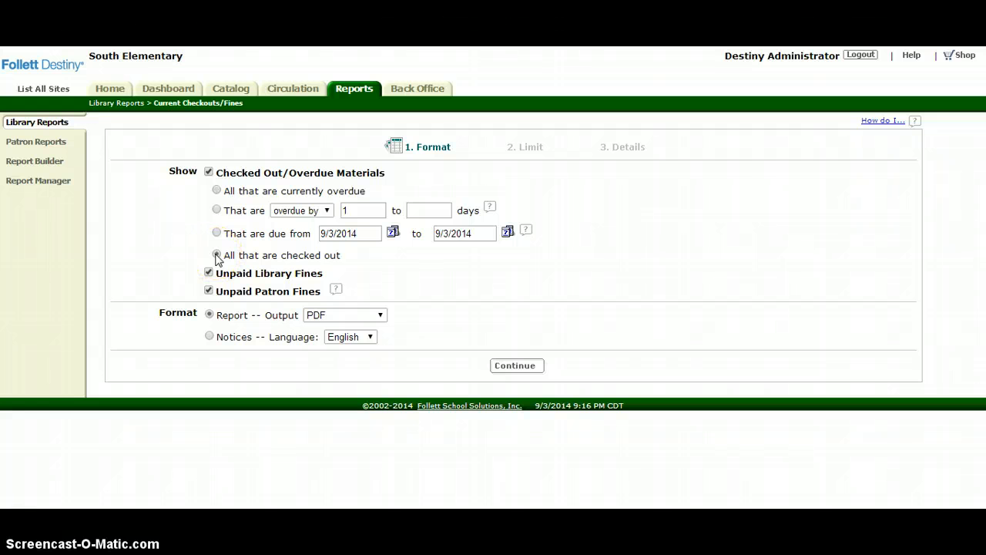
{"action": "left_click", "coordinate": [531, 368]}
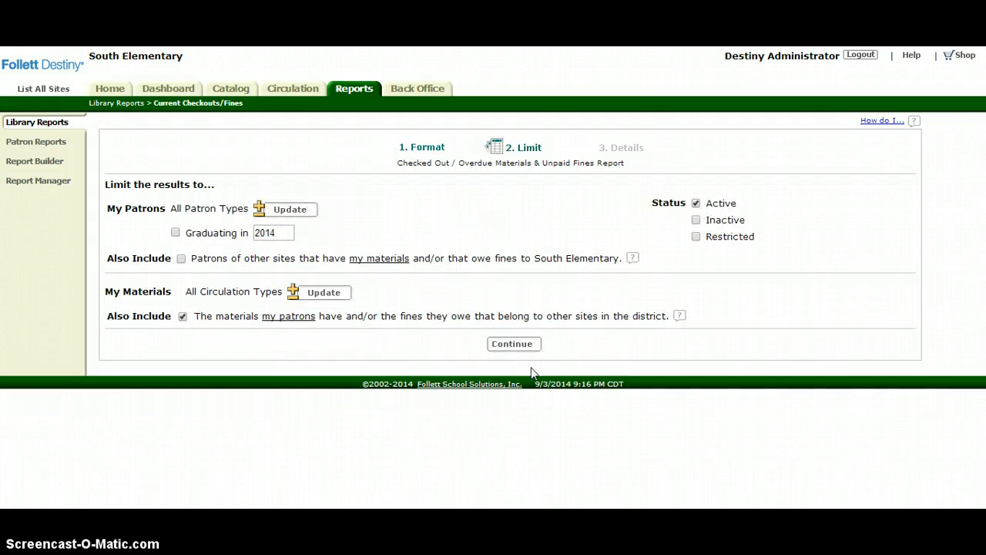
{"action": "left_click", "coordinate": [517, 347]}
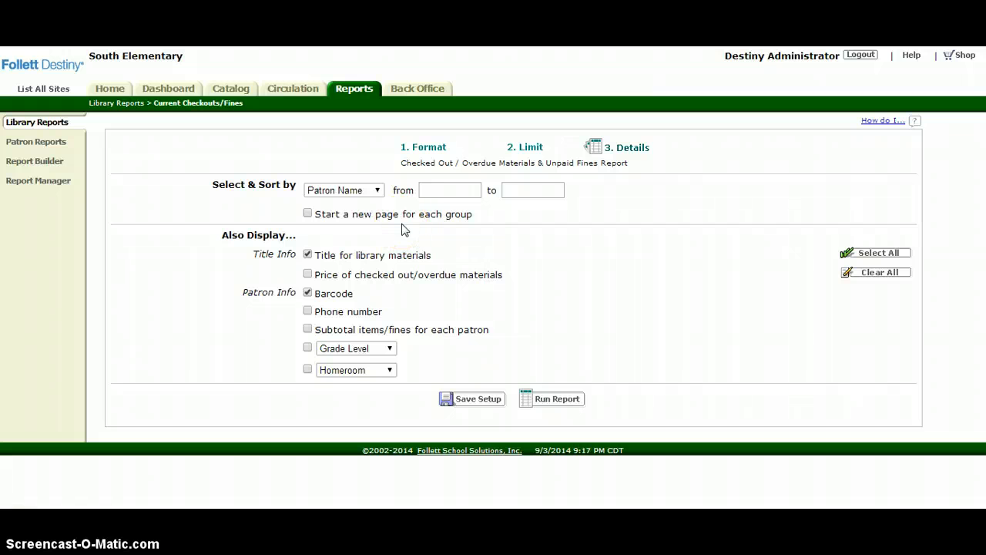
- Select and sort the report by Homeroom, starting a new page for each group
{"action": "left_click", "coordinate": [378, 193]}
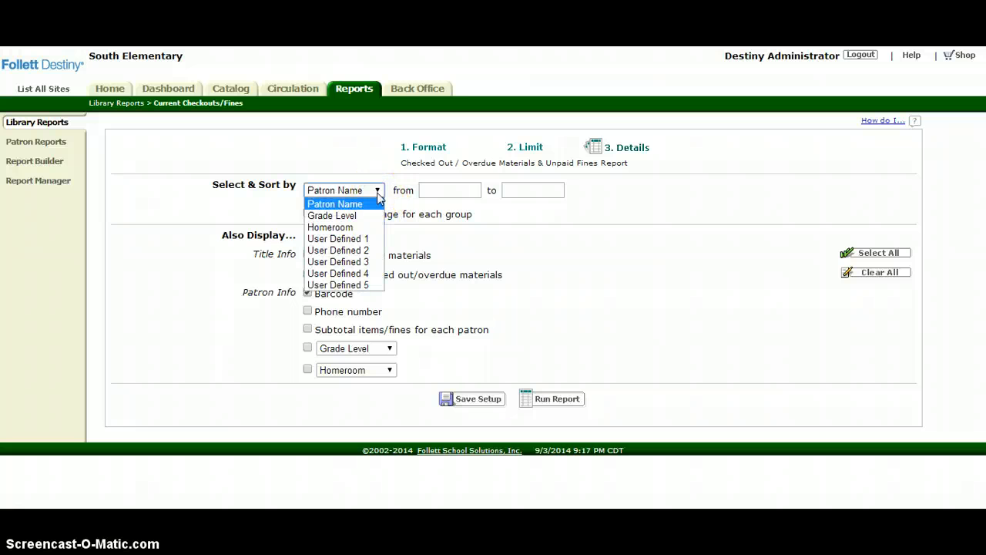
{"action": "left_click", "coordinate": [362, 228]}
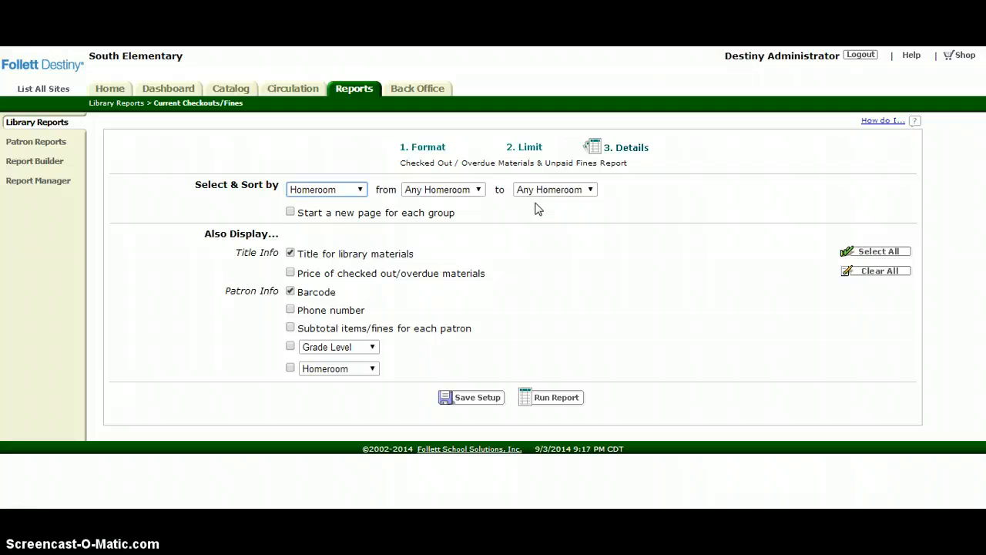
{"action": "left_click", "coordinate": [291, 213]}
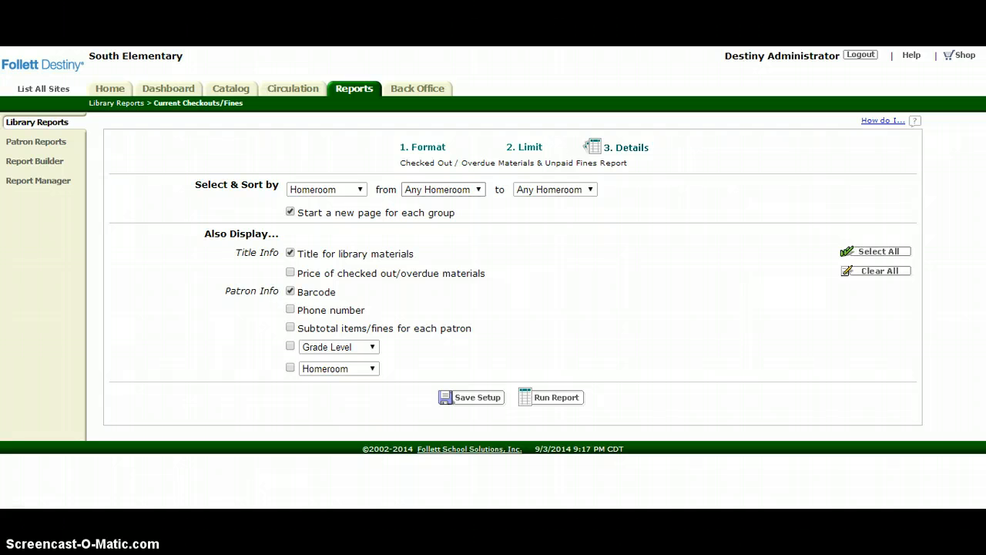
- Restrict the report to a single teacher's homeroom by choosing the second listed homeroom for both ends of the range
{"action": "left_click", "coordinate": [478, 188]}
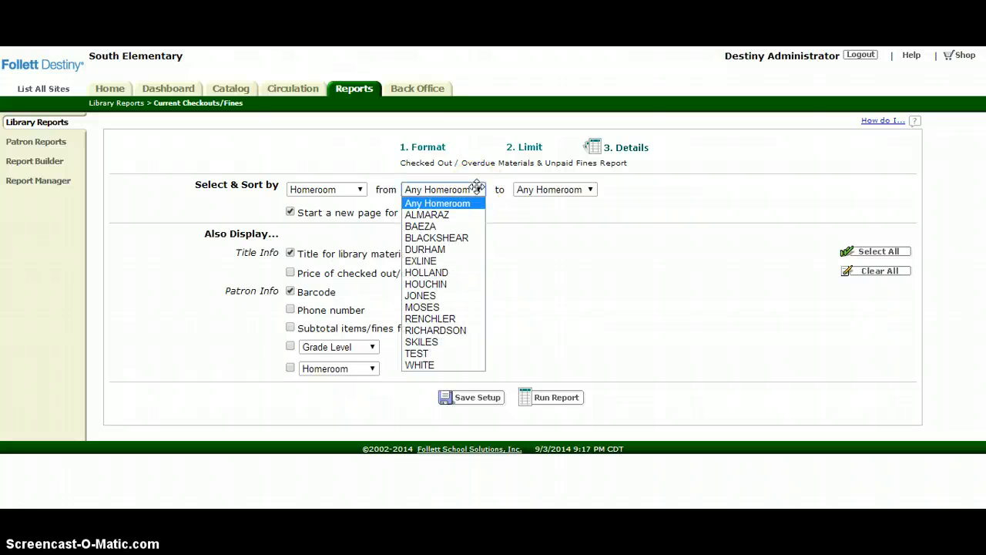
{"action": "left_click", "coordinate": [458, 226]}
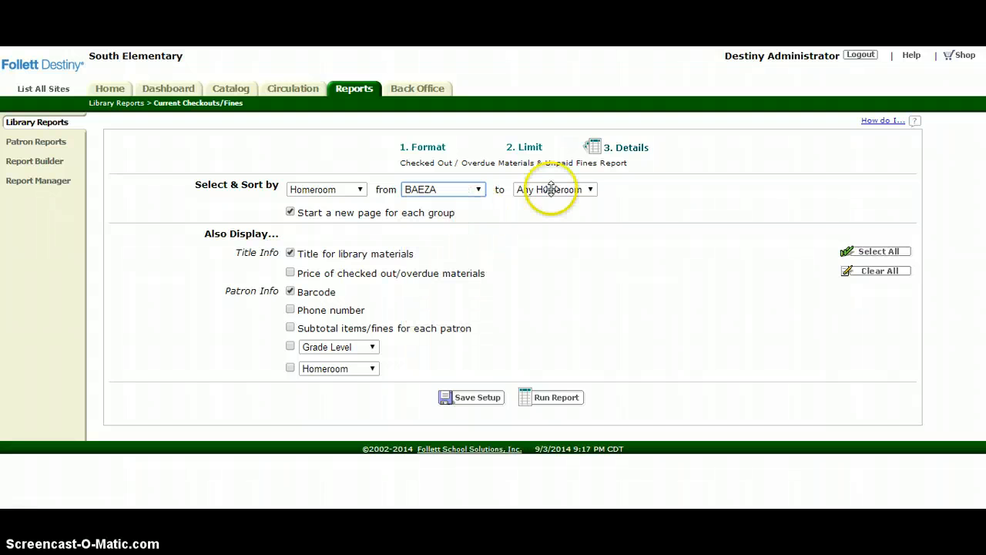
{"action": "left_click", "coordinate": [554, 190]}
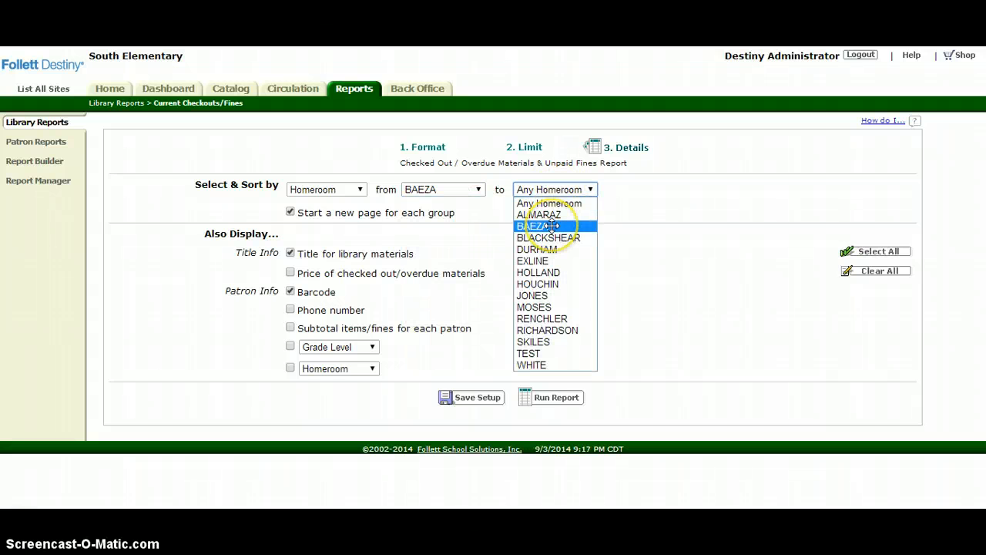
{"action": "left_click", "coordinate": [551, 226]}
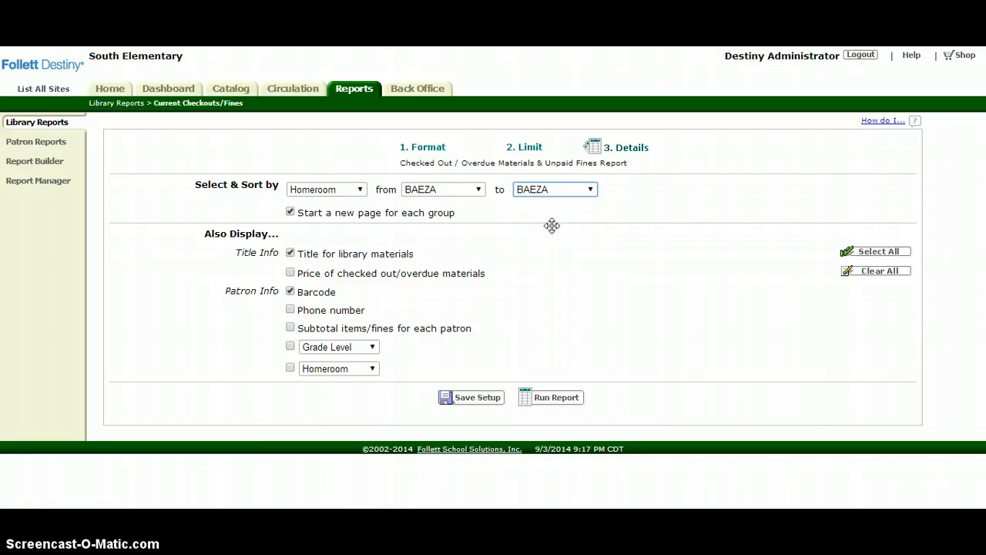
- Reset both ends of the homeroom range to Any Homeroom
{"action": "left_click", "coordinate": [471, 188]}
{"action": "left_click", "coordinate": [467, 203]}
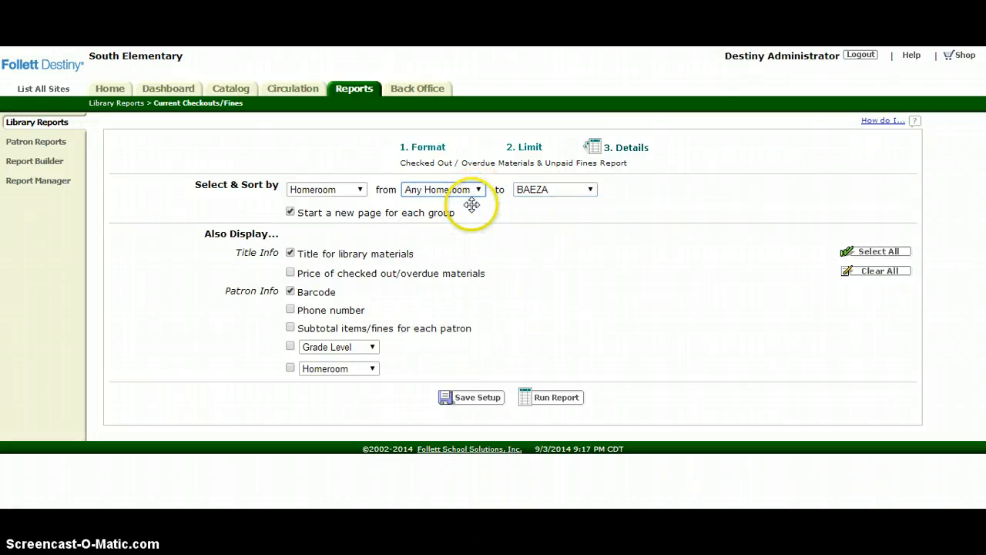
{"action": "left_click", "coordinate": [555, 190]}
{"action": "left_click", "coordinate": [556, 204]}
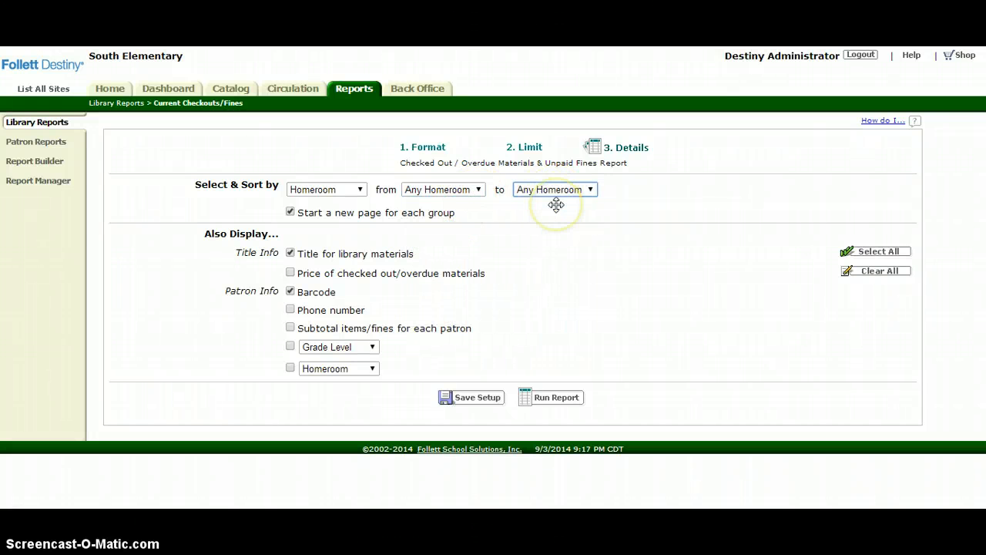
- Include Grade Level and Homeroom in the patron information displayed on the report
{"action": "left_click", "coordinate": [289, 346]}
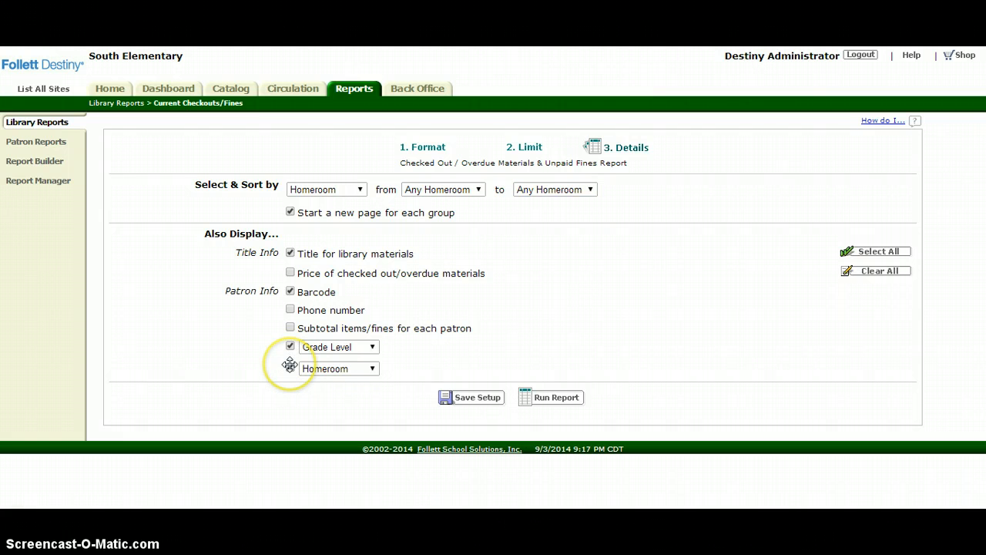
{"action": "left_click", "coordinate": [290, 367]}
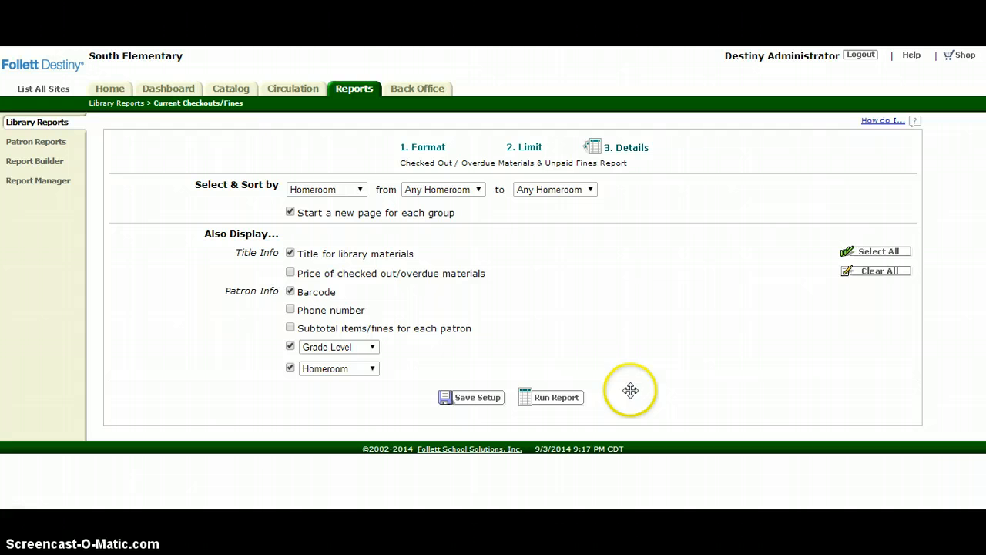
- Start saving the report setup and name it Homeroom Checkout Report
{"action": "left_click", "coordinate": [470, 398]}
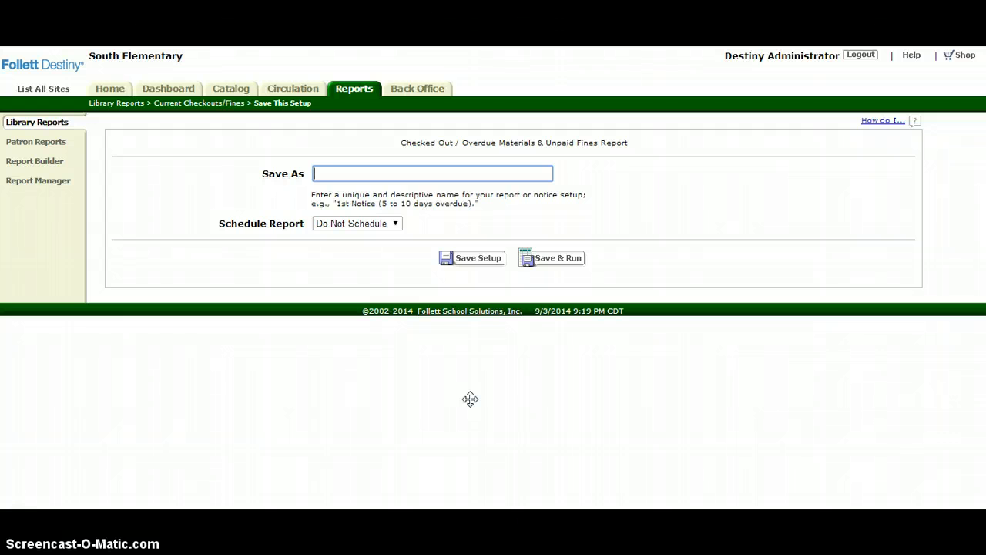
{"action": "type", "text": "Homeroo"}
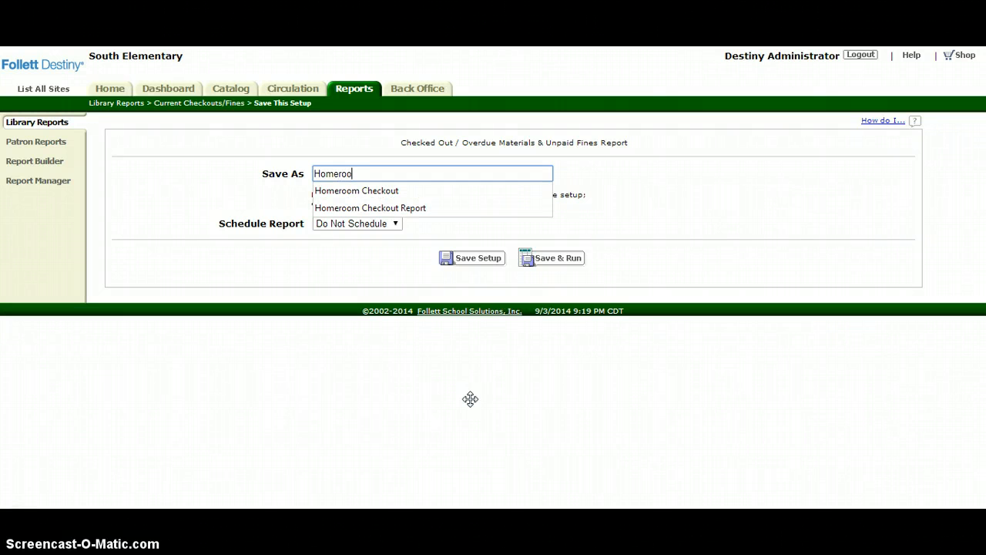
{"action": "type", "text": "m Checkout Re"}
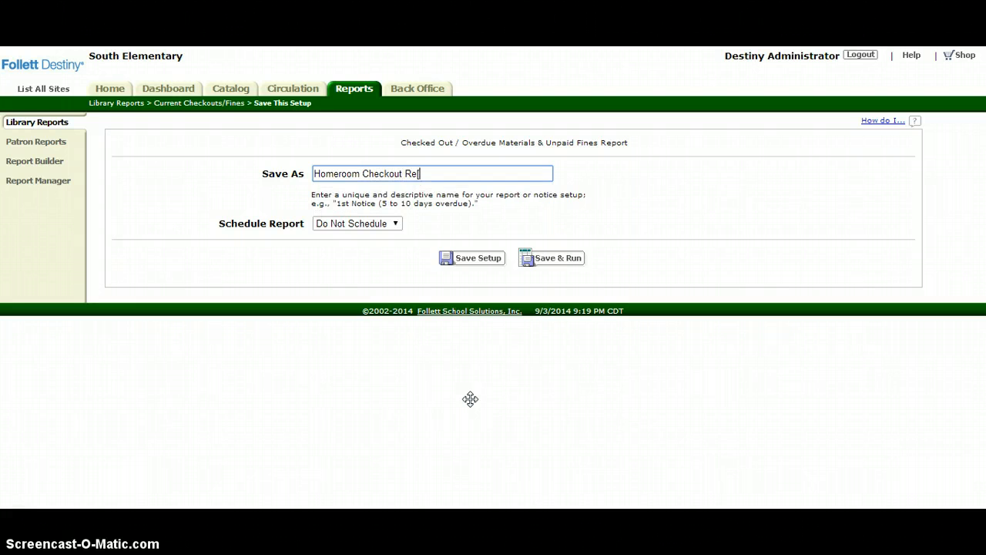
{"action": "type", "text": "port"}
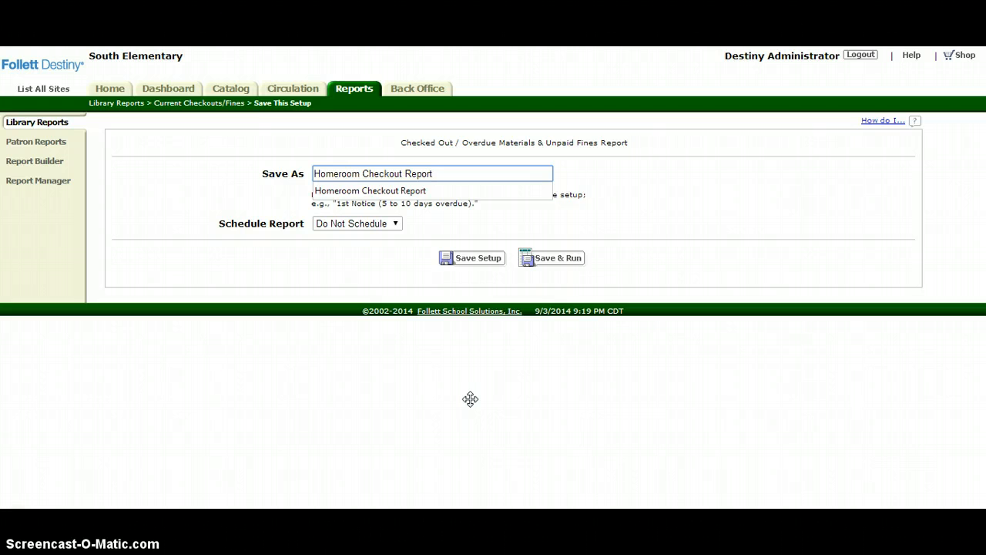
{"action": "left_click", "coordinate": [570, 236]}
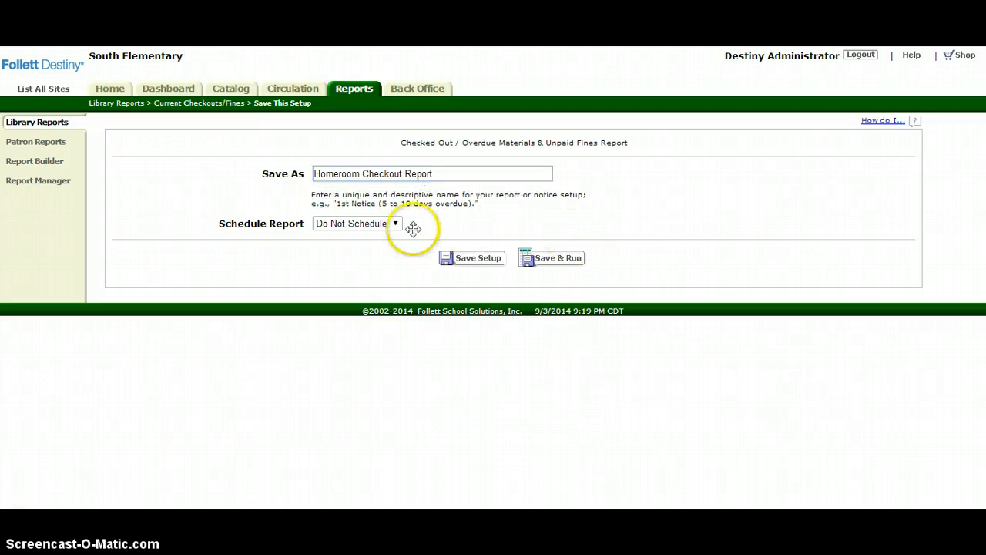
- Review the scheduling choices, keep the report on Do Not Schedule, and save and run it
{"action": "left_click", "coordinate": [394, 224]}
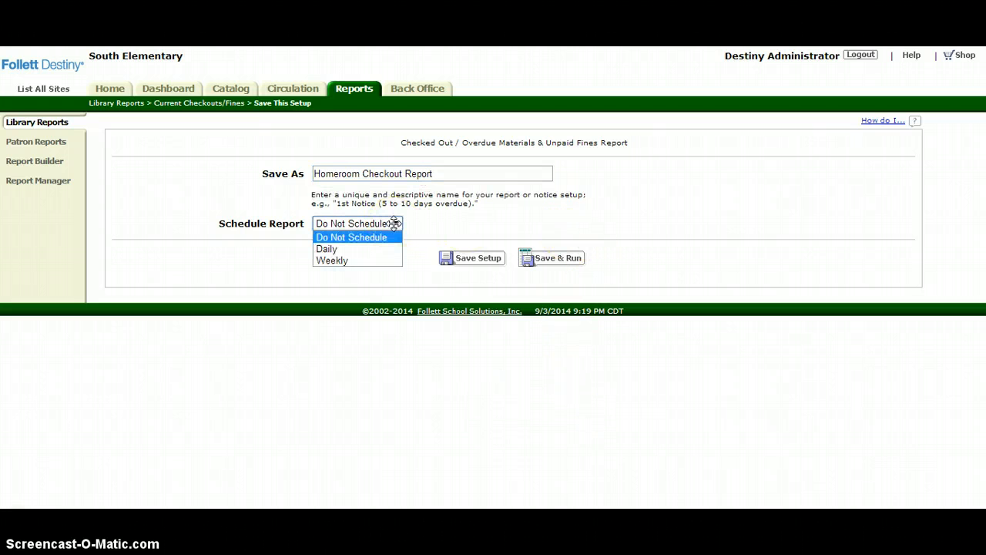
{"action": "left_click", "coordinate": [395, 223]}
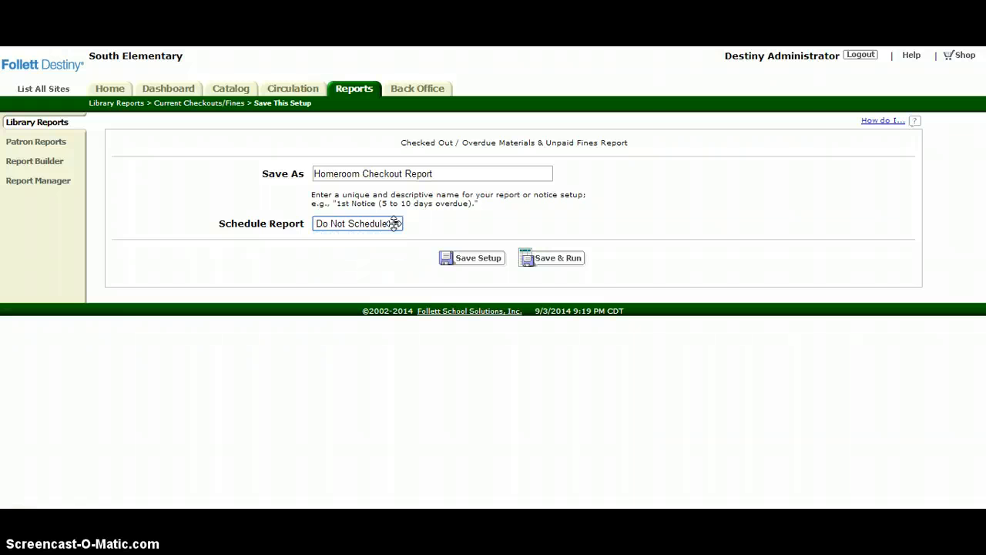
{"action": "left_click", "coordinate": [534, 258]}
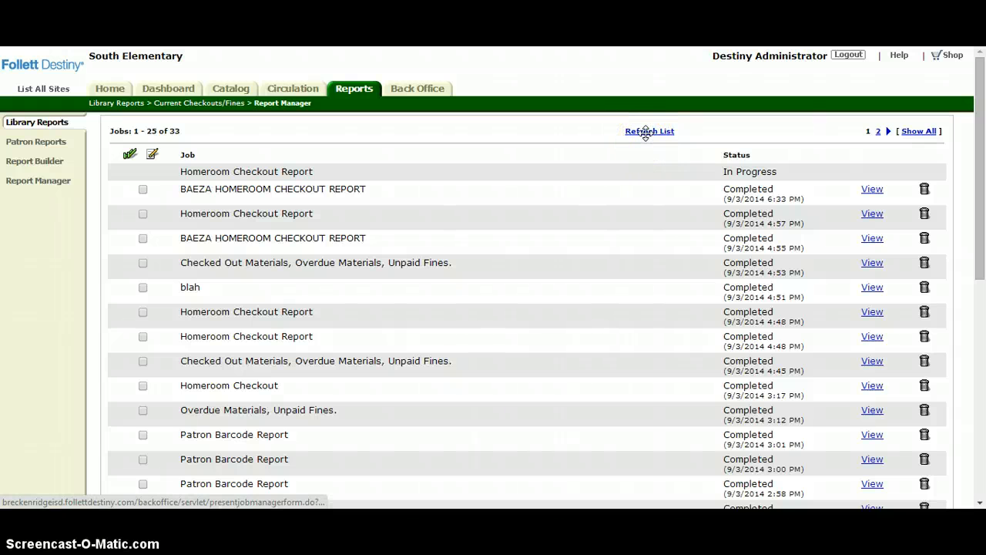
- Refresh the job list, look through the newest Homeroom Checkout Report's homeroom pages, and close the report
{"action": "left_click", "coordinate": [646, 132]}
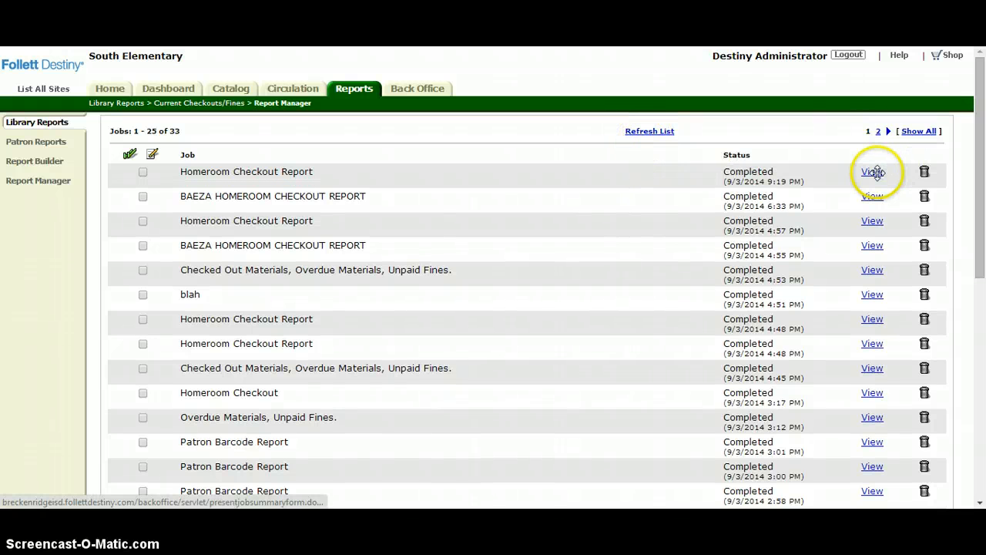
{"action": "left_click", "coordinate": [874, 172]}
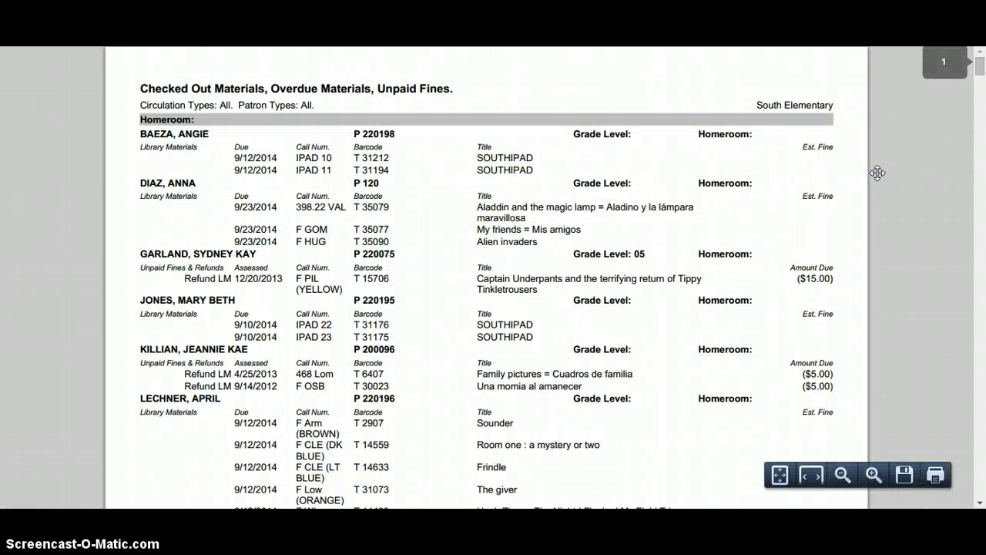
{"action": "left_click", "coordinate": [981, 69]}
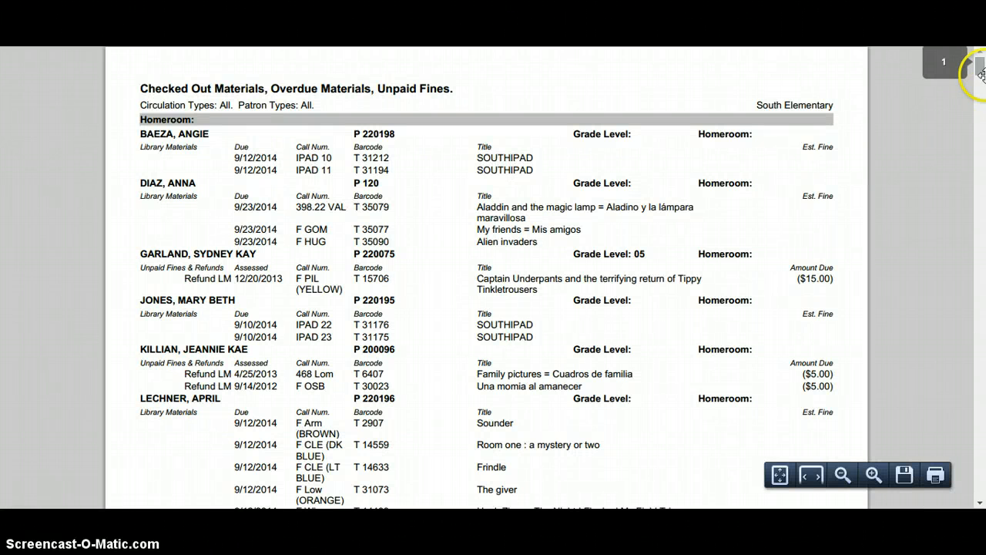
{"action": "left_click_drag", "start_coordinate": [981, 70], "coordinate": [981, 117]}
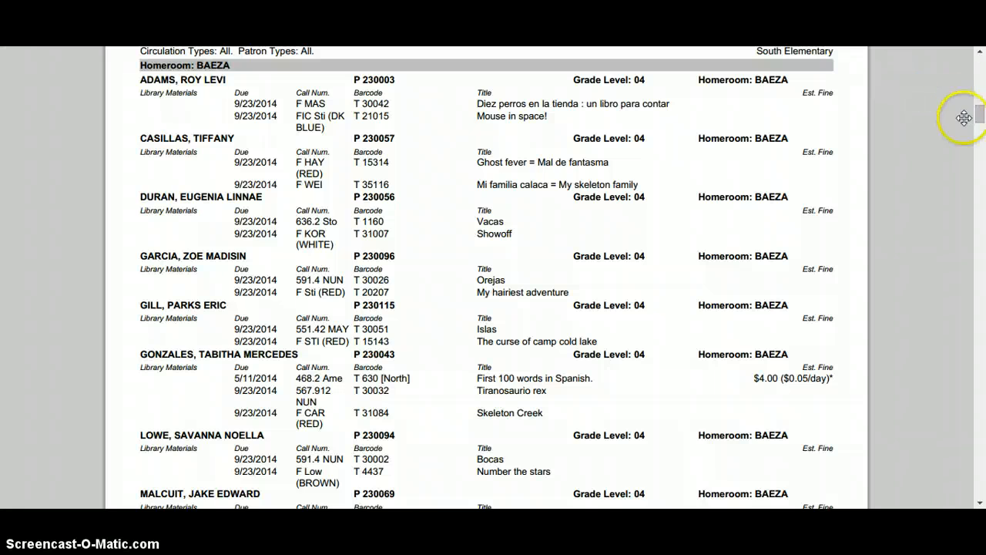
{"action": "left_click_drag", "start_coordinate": [981, 111], "coordinate": [981, 62]}
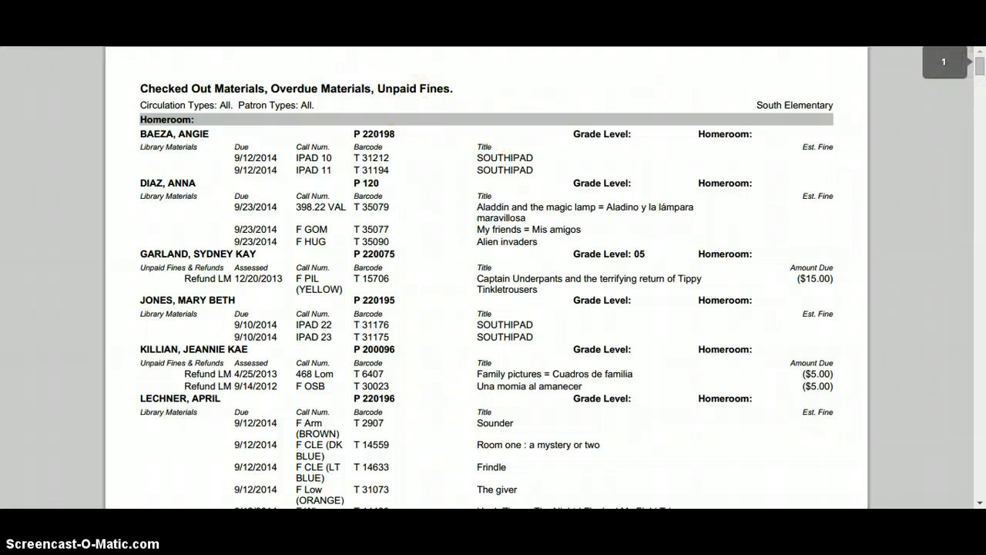
{"action": "key", "text": "ctrl+w"}
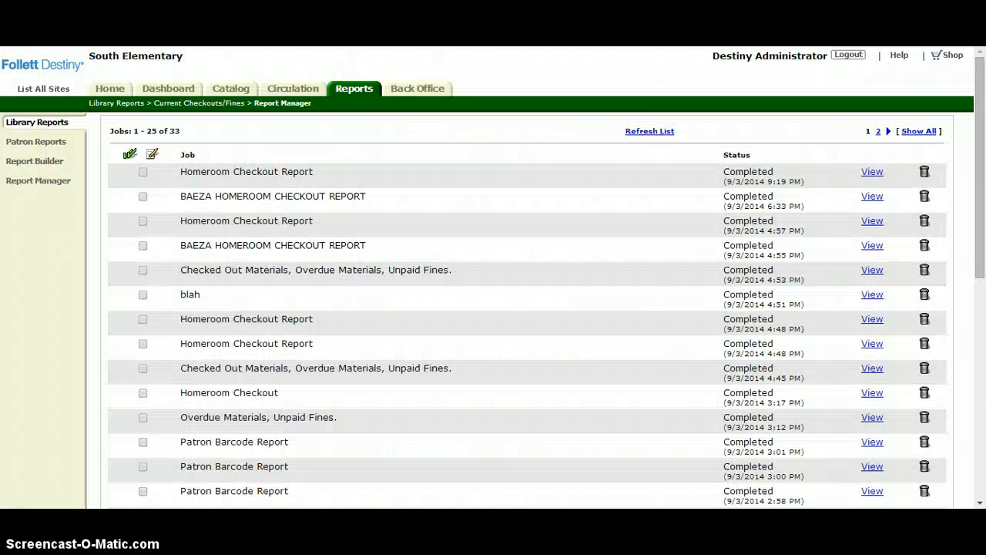
- Open the saved Homeroom Checkout Report setup under Current Checkouts/Fines for editing and advance to its Details settings
{"action": "left_click", "coordinate": [37, 123]}
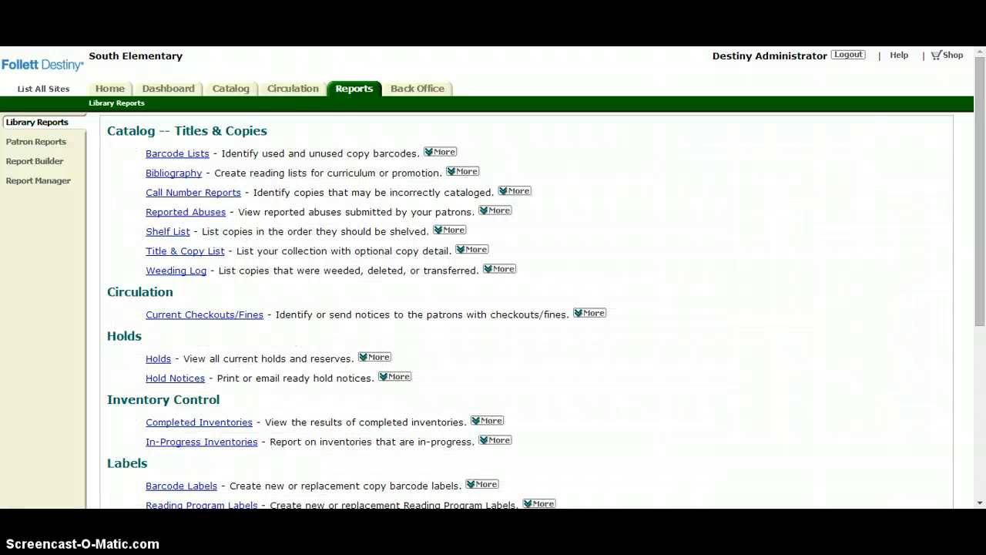
{"action": "left_click", "coordinate": [202, 315]}
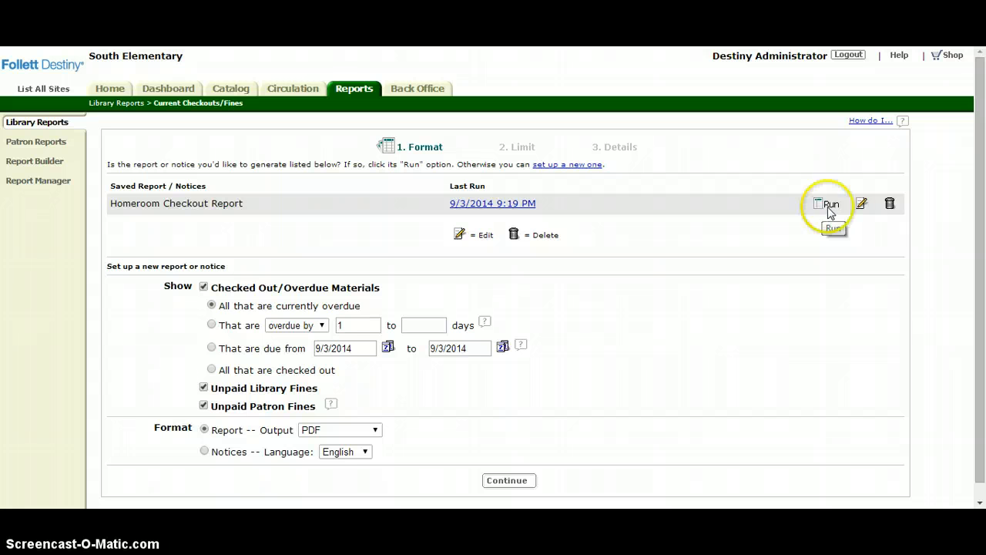
{"action": "left_click", "coordinate": [863, 206]}
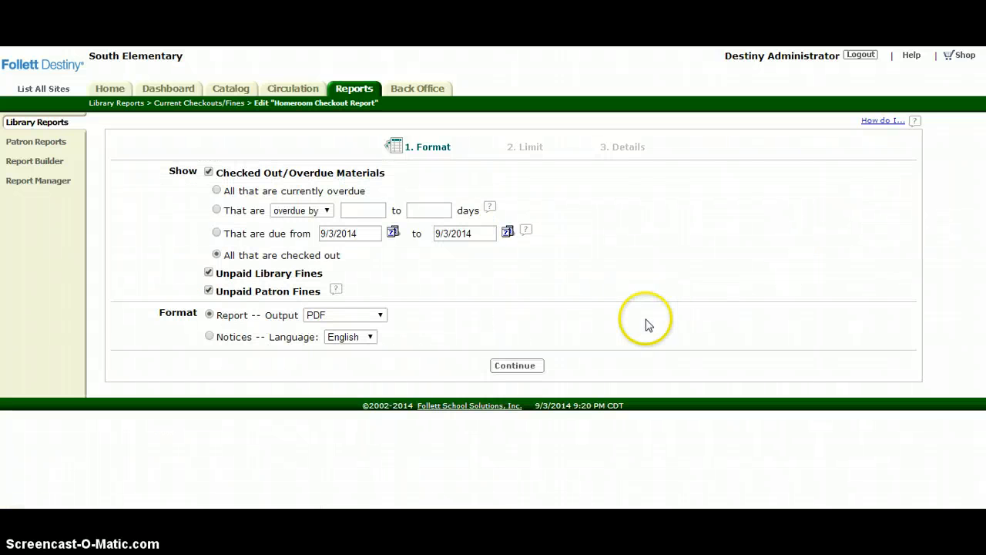
{"action": "left_click", "coordinate": [531, 368]}
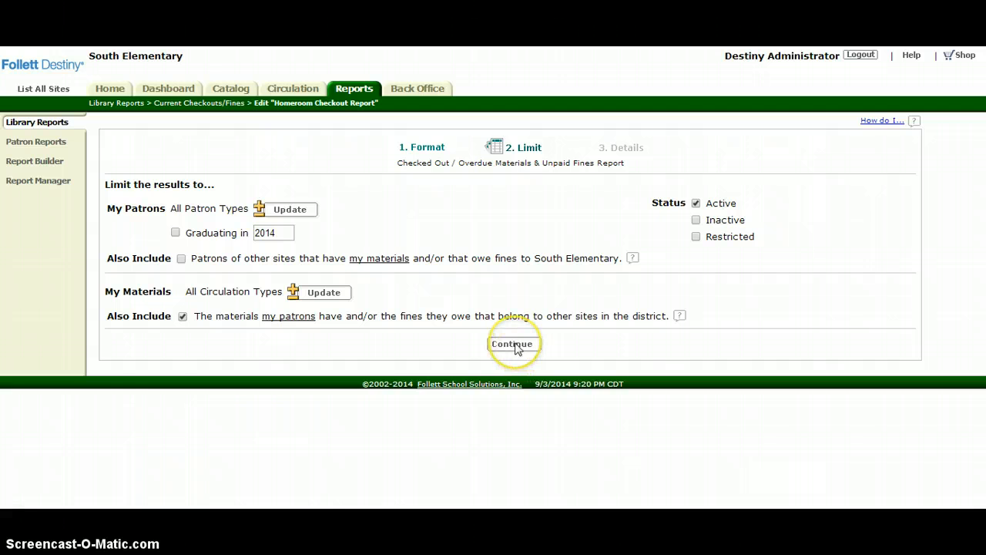
{"action": "left_click", "coordinate": [512, 344]}
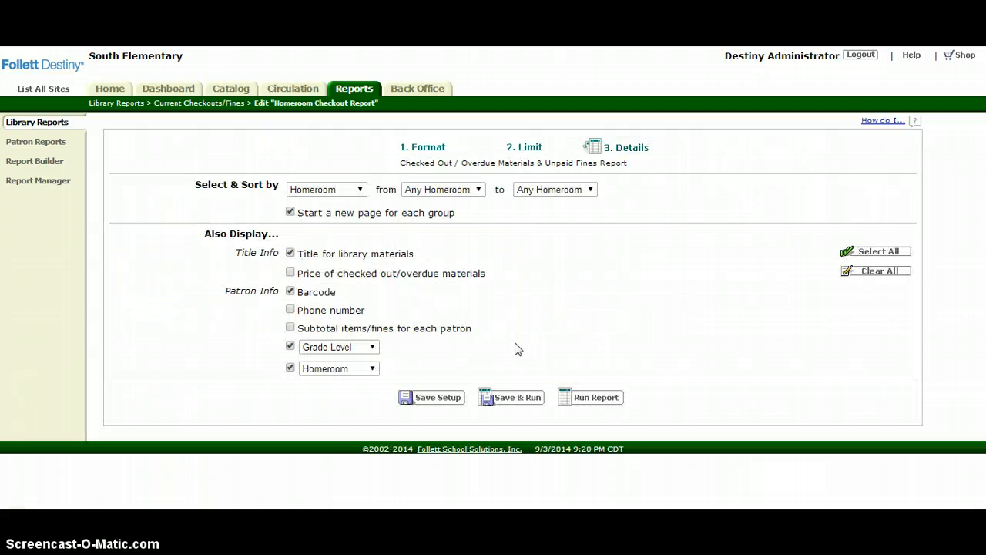
- Limit the report to a single teacher's homeroom by setting the second listed homeroom as both start and end of the range
{"action": "left_click", "coordinate": [476, 192]}
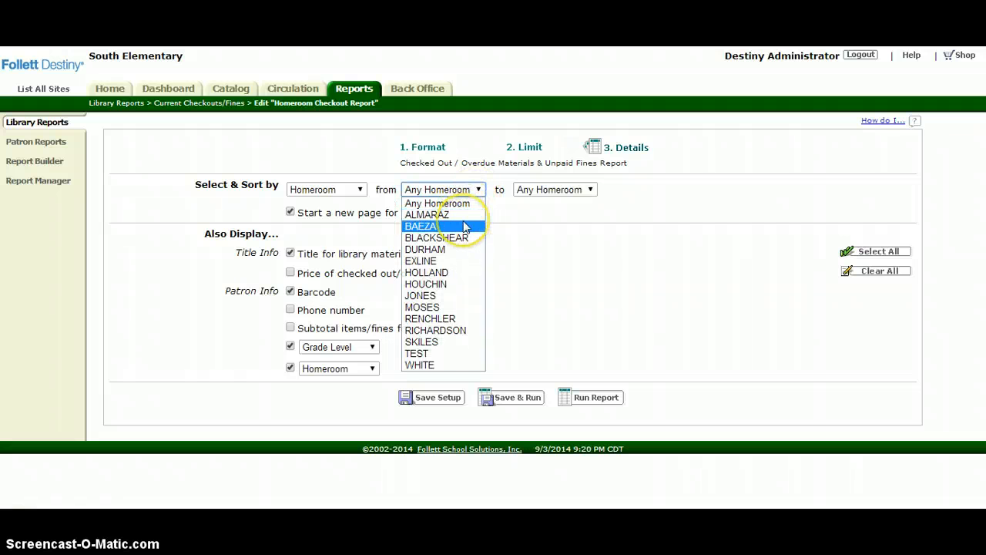
{"action": "left_click", "coordinate": [466, 227]}
{"action": "left_click", "coordinate": [574, 190]}
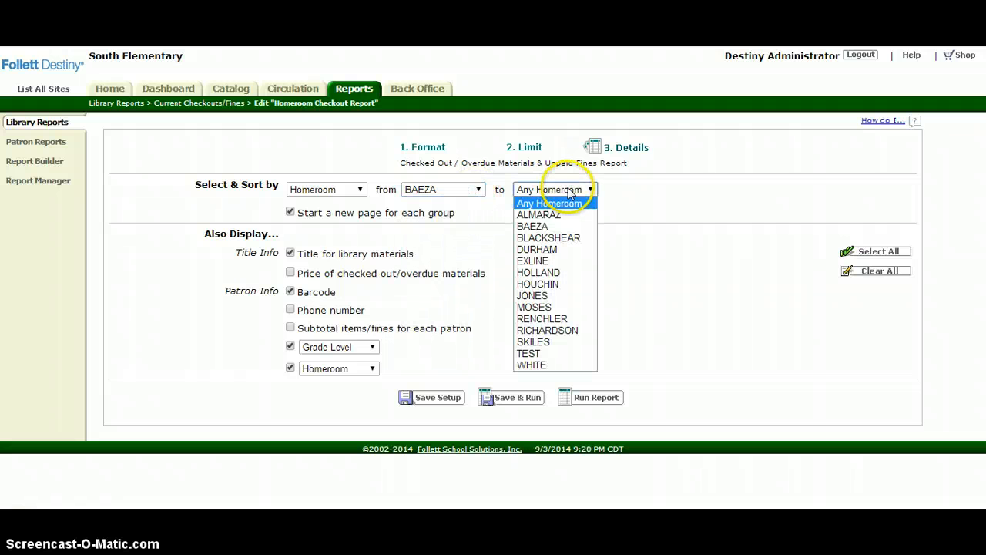
{"action": "left_click", "coordinate": [562, 227]}
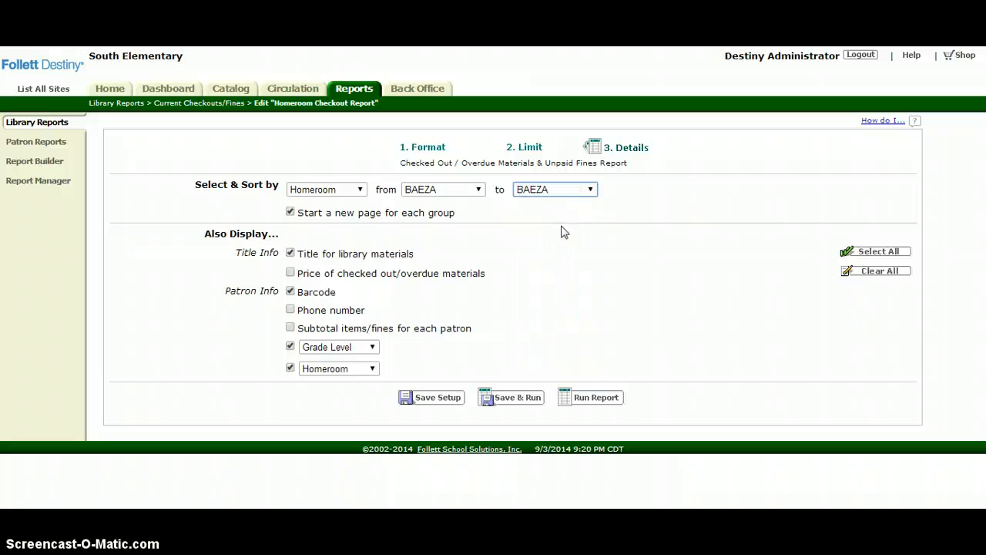
- Save the edited setup under a new name, replacing "Homeroom" with the teacher's surname before "Checkout Report" and keeping Do Not Schedule
{"action": "left_click", "coordinate": [432, 397]}
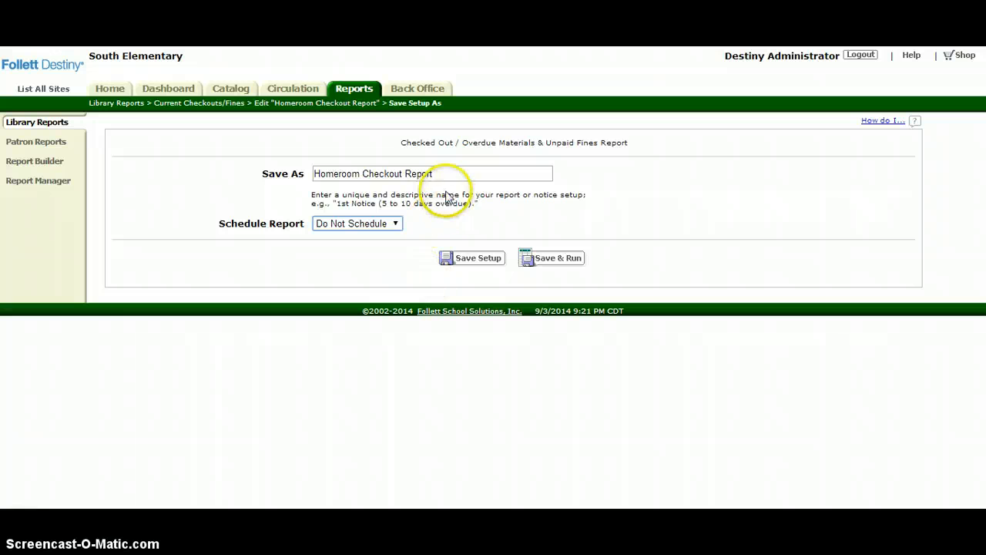
{"action": "left_click_drag", "start_coordinate": [446, 179], "coordinate": [288, 184]}
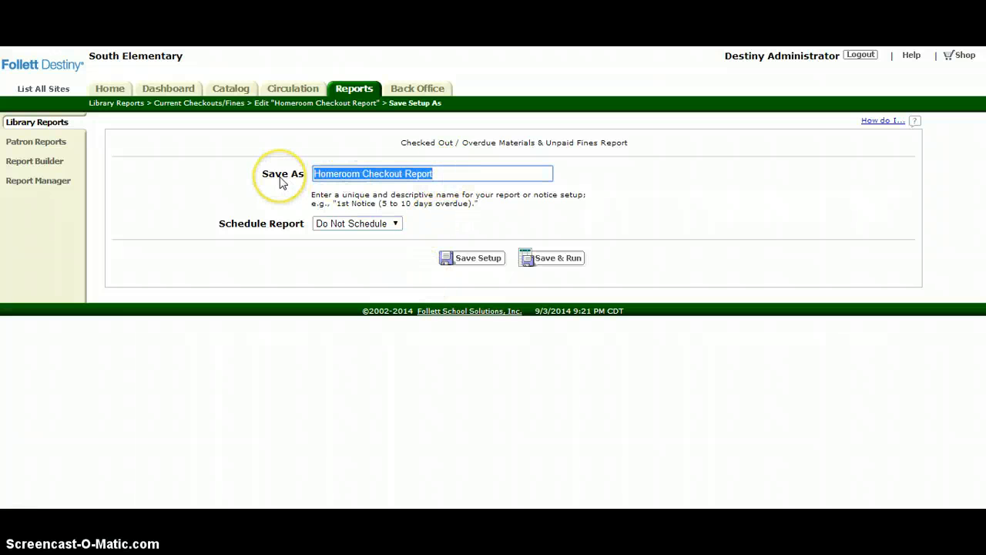
{"action": "double_click", "coordinate": [337, 177]}
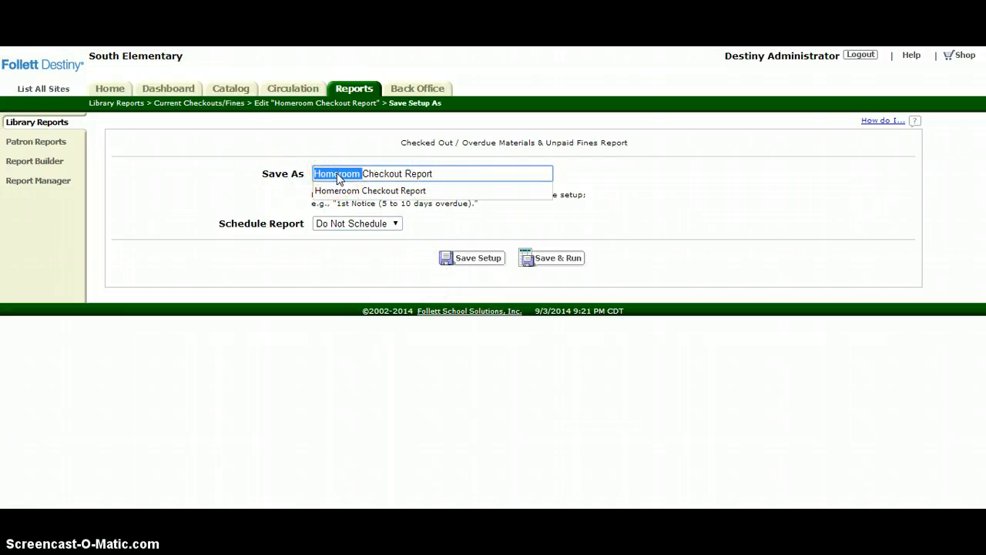
{"action": "key", "text": "BackSpace"}
{"action": "type", "text": "Baeza"}
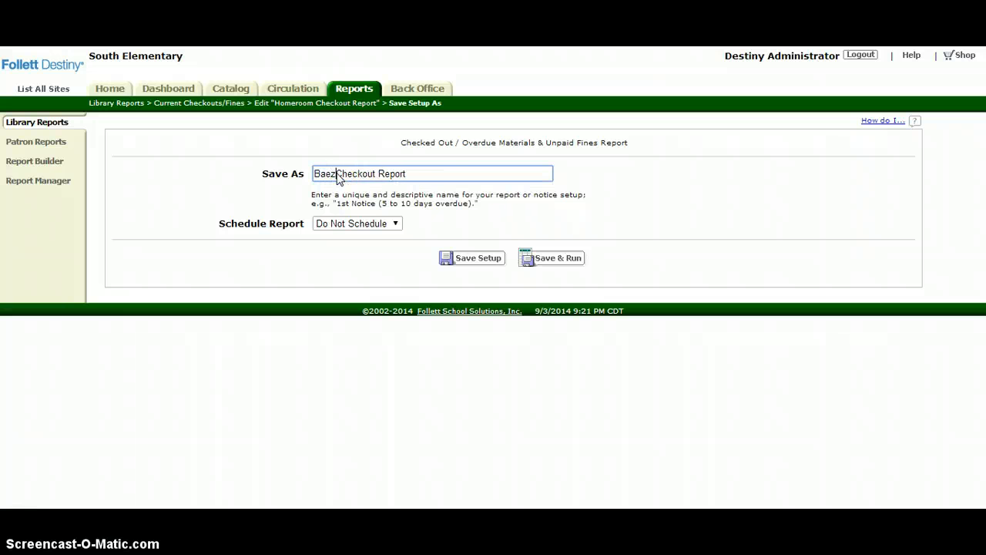
{"action": "left_click", "coordinate": [479, 259]}
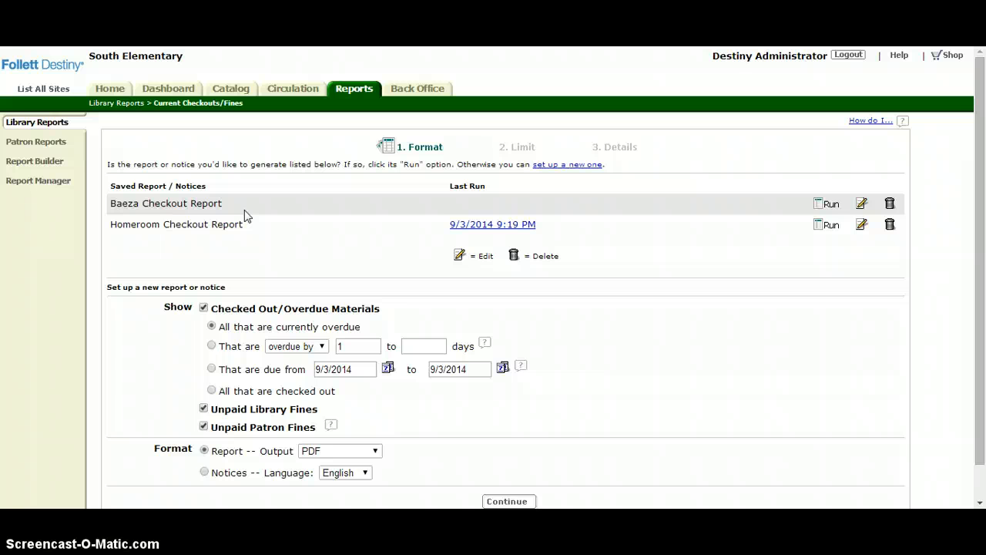
- Reopen Current Checkouts/Fines from Library Reports and run the saved single-teacher Checkout Report
{"action": "left_click", "coordinate": [58, 125]}
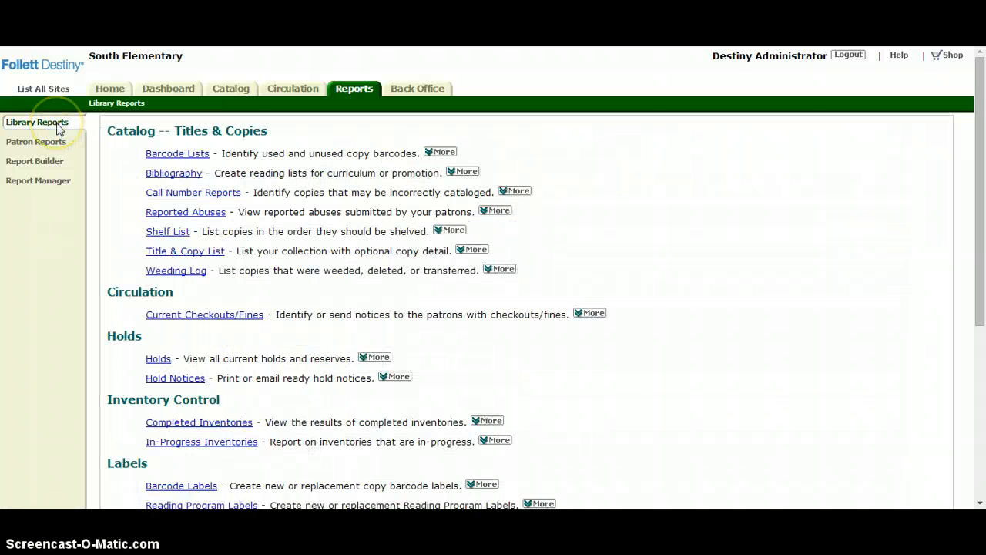
{"action": "left_click", "coordinate": [199, 316]}
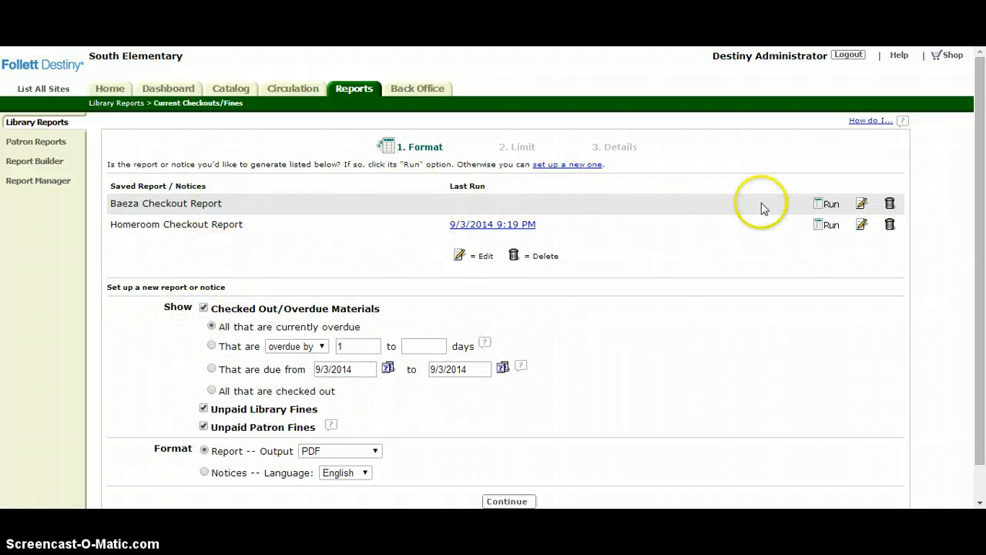
{"action": "left_click", "coordinate": [828, 204]}
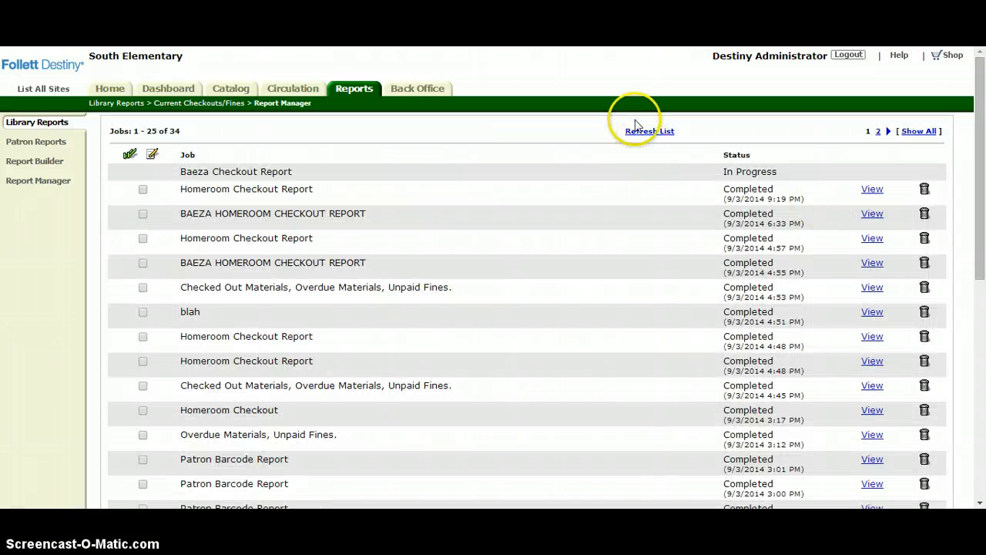
- Refresh the job list, look through all pages of the newest single-teacher Checkout Report, and close the report
{"action": "left_click", "coordinate": [640, 131]}
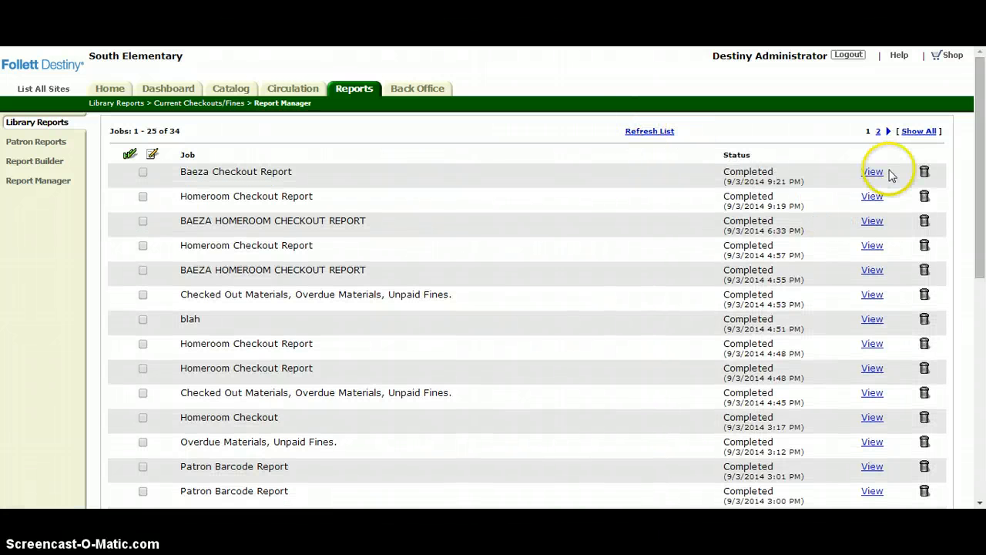
{"action": "left_click", "coordinate": [878, 174]}
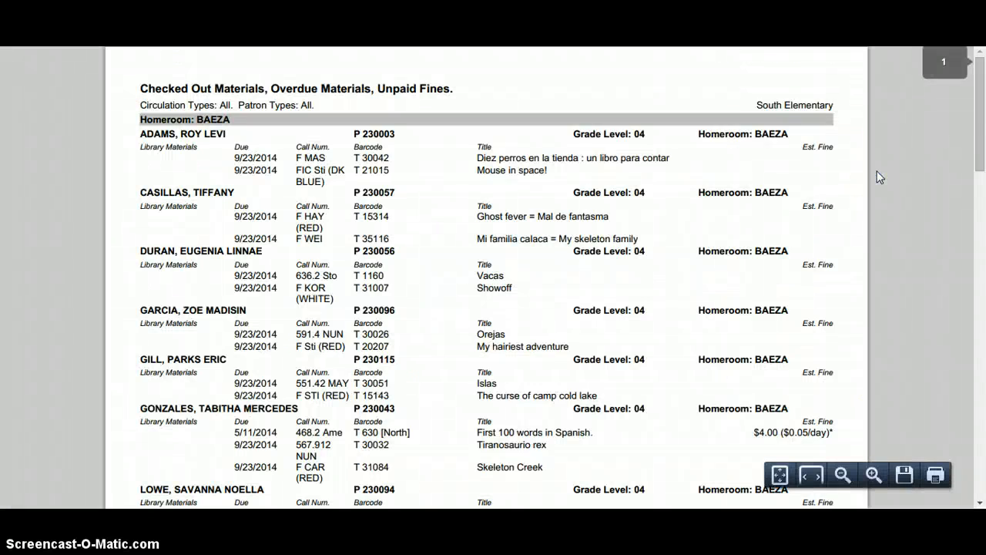
{"action": "left_click_drag", "start_coordinate": [975, 62], "coordinate": [983, 350]}
{"action": "mouse_move", "coordinate": [863, 470]}
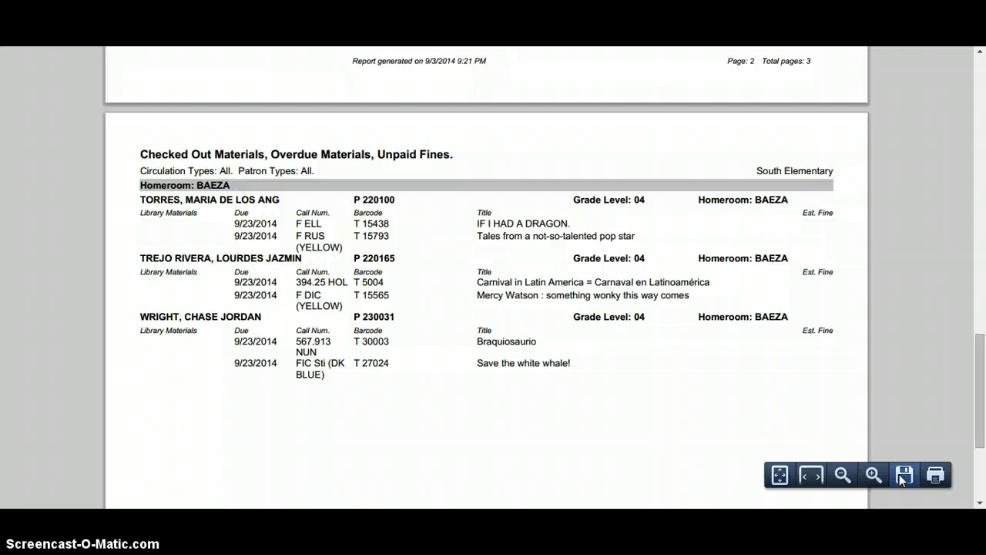
{"action": "left_click_drag", "start_coordinate": [982, 397], "coordinate": [985, 117]}
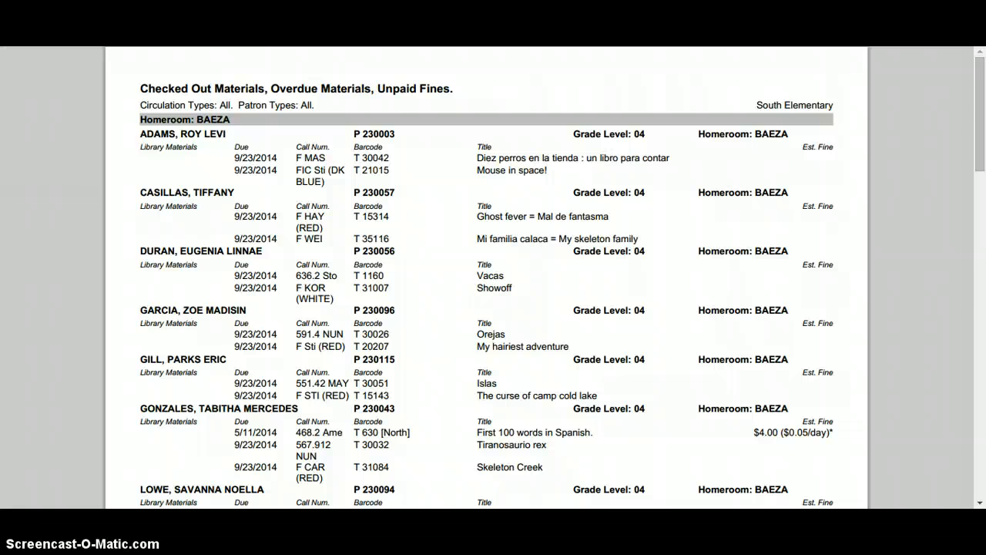
{"action": "key", "text": "ctrl+w"}
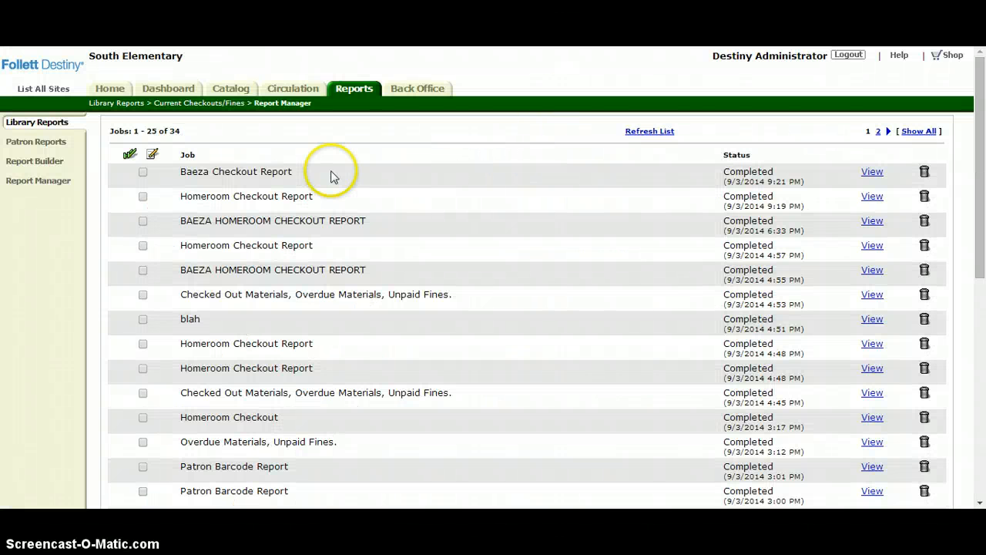
- Return to the saved report setups under Current Checkouts/Fines in Library Reports
{"action": "left_click", "coordinate": [44, 123]}
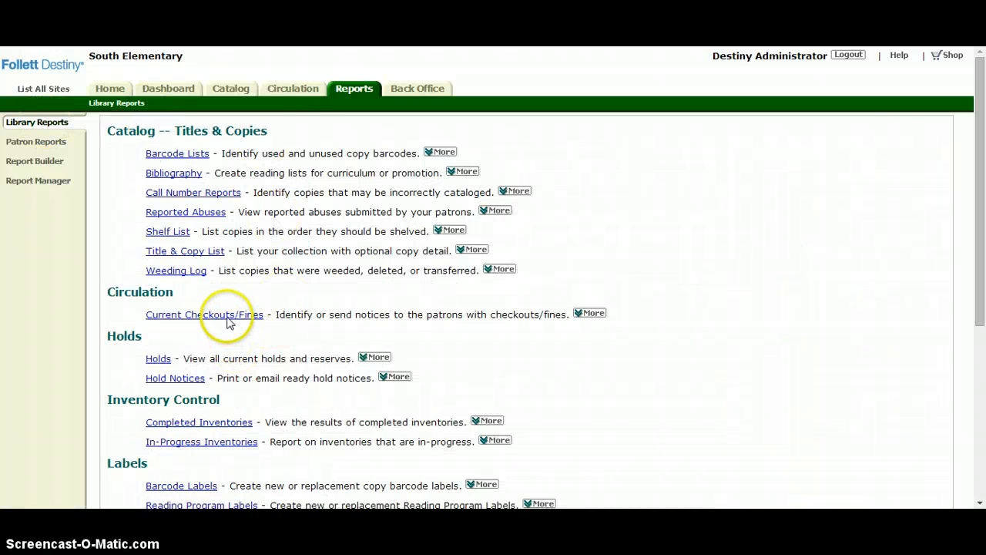
{"action": "left_click", "coordinate": [229, 316]}
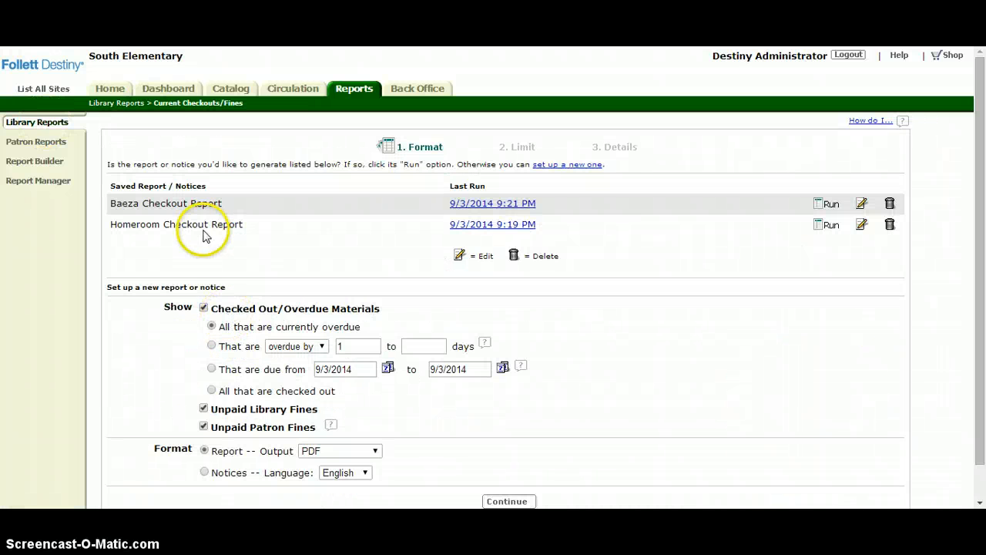